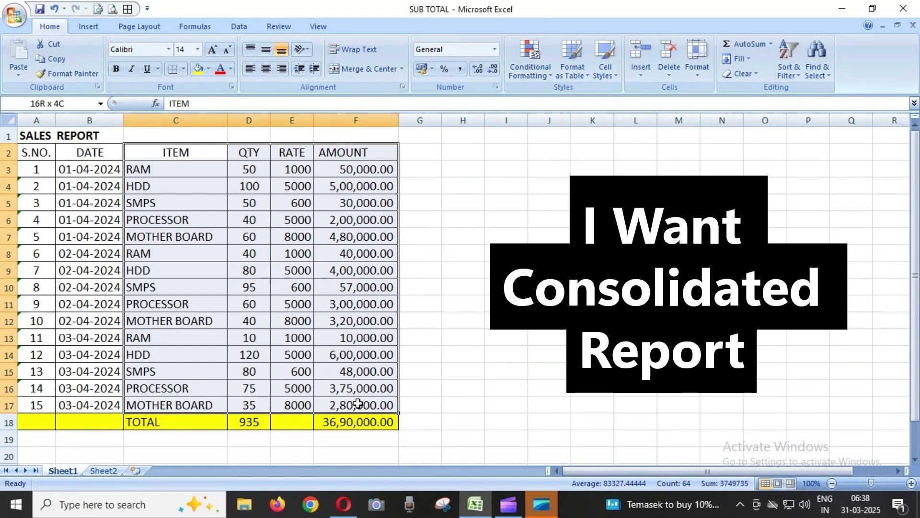
{"action": "left_click_drag", "start_coordinate": [359, 404], "coordinate": [391, 407]}
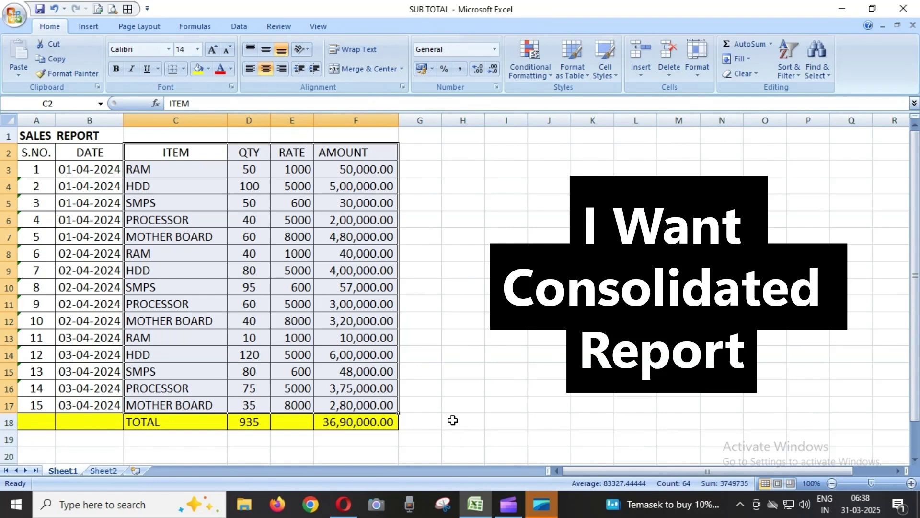
{"action": "left_click", "coordinate": [453, 420]}
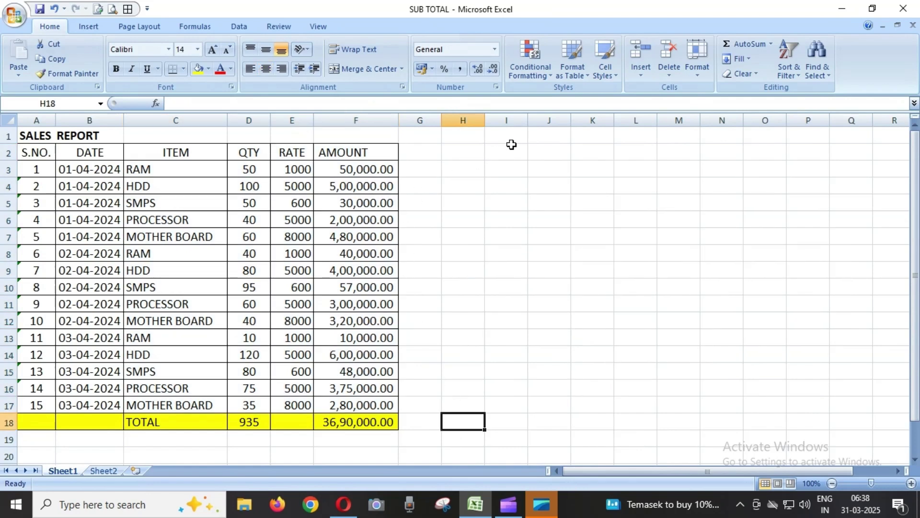
- Start a Sum consolidation at cell I2 with the item, quantity, rate and amount range C2:F17 as reference
{"action": "left_click", "coordinate": [496, 150]}
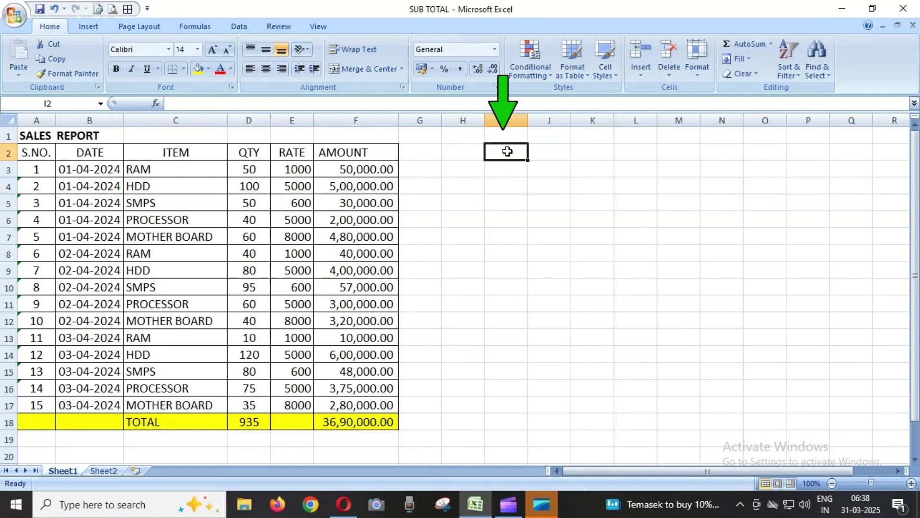
{"action": "left_click", "coordinate": [239, 27]}
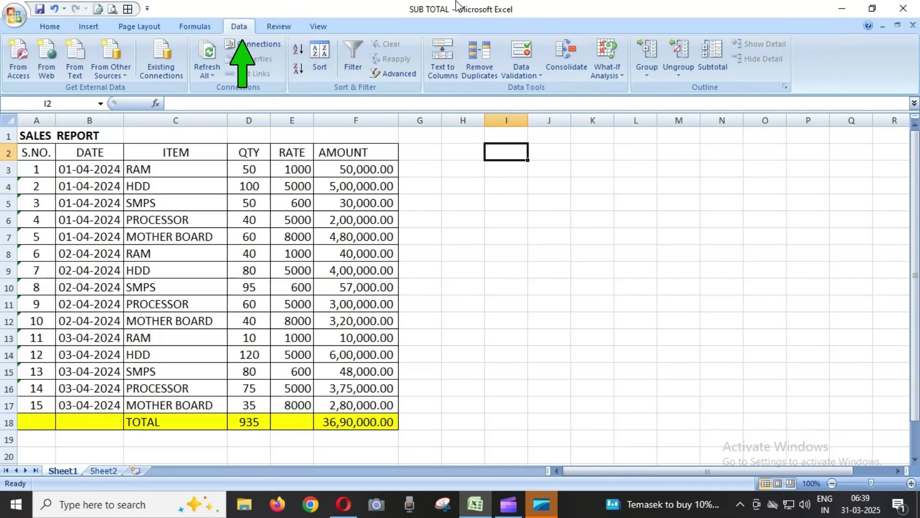
{"action": "left_click", "coordinate": [566, 76]}
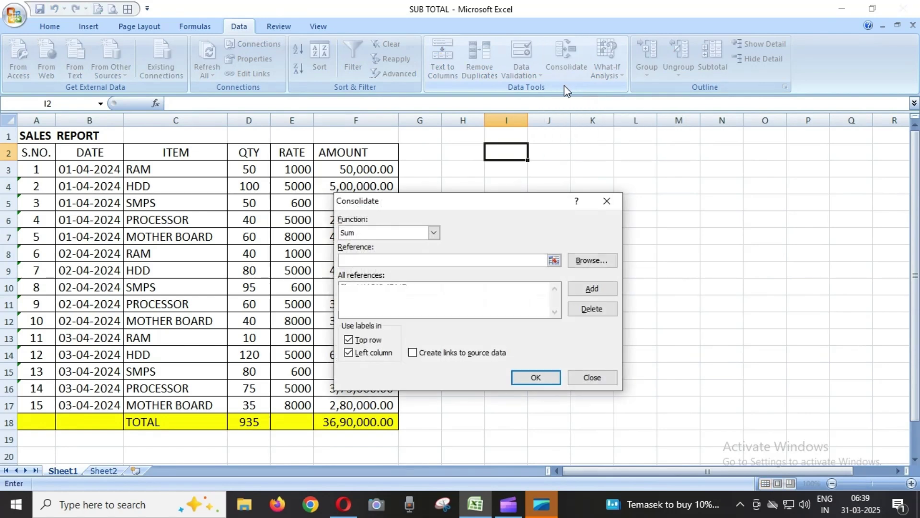
{"action": "left_click", "coordinate": [554, 261]}
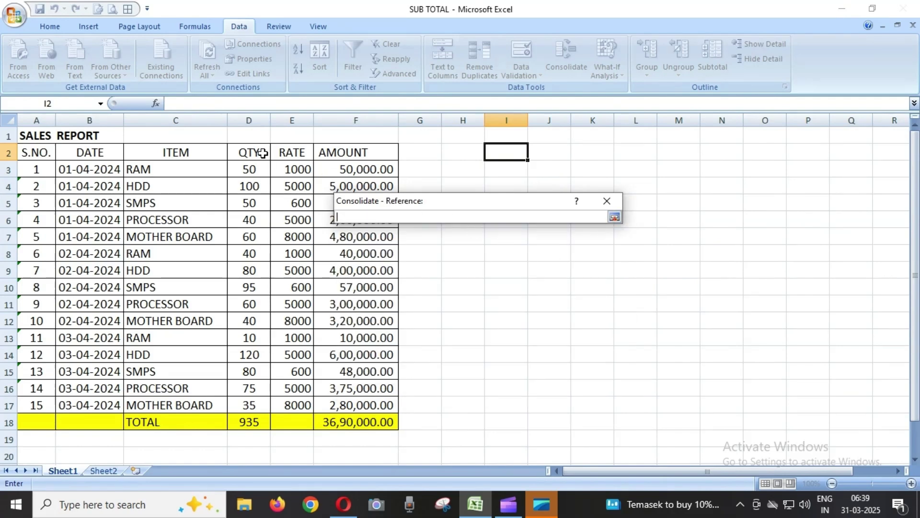
{"action": "left_click_drag", "start_coordinate": [176, 153], "coordinate": [348, 400]}
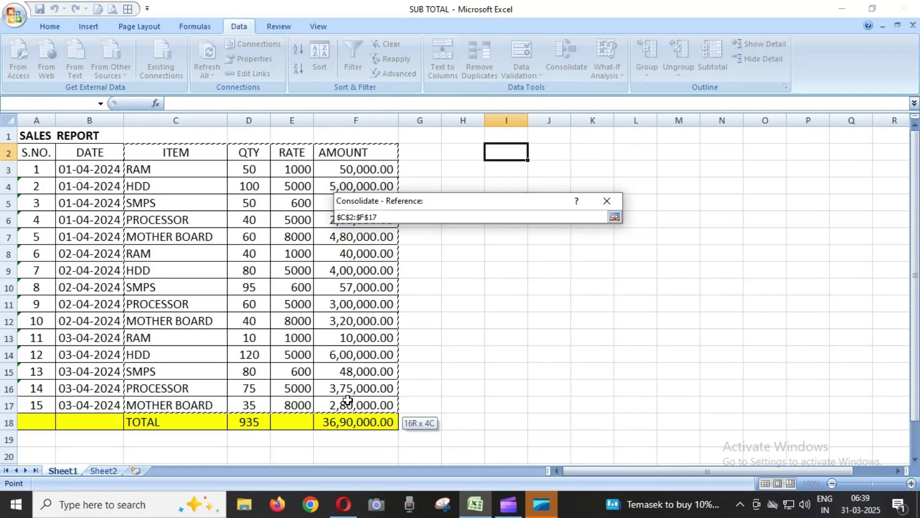
{"action": "left_click_drag", "start_coordinate": [349, 401], "coordinate": [349, 401]}
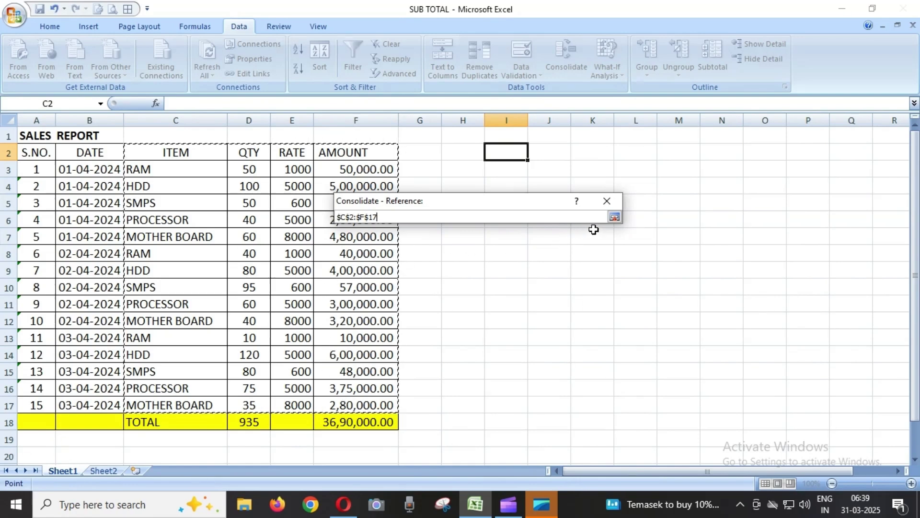
{"action": "left_click", "coordinate": [614, 217]}
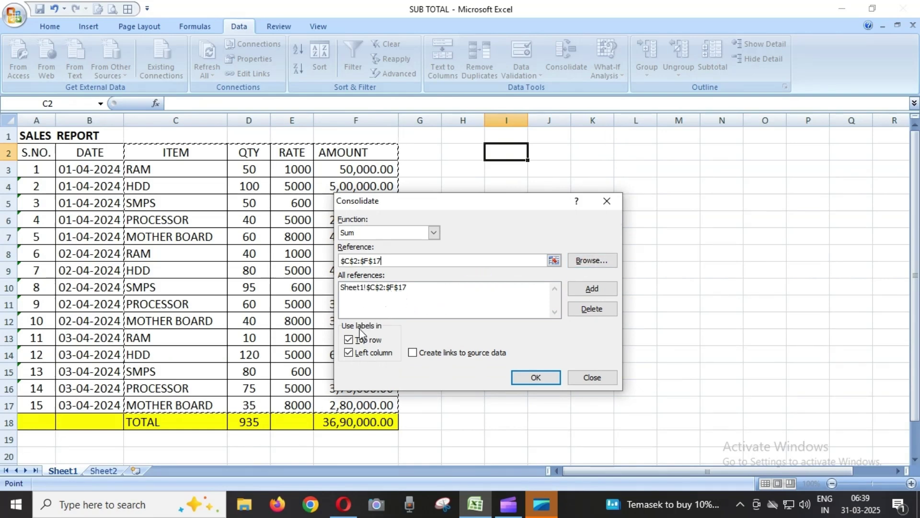
- Use the labels in the top row and left column and run the consolidation
{"action": "left_click", "coordinate": [350, 342]}
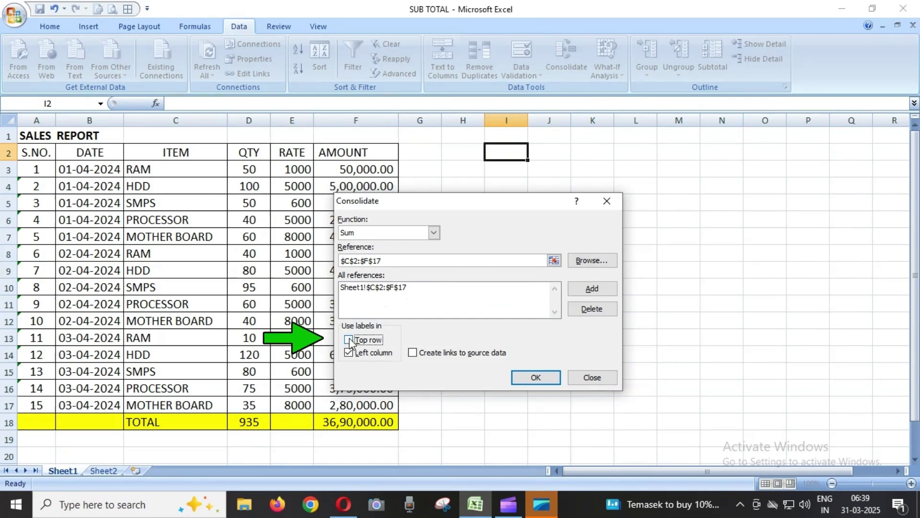
{"action": "left_click", "coordinate": [349, 342]}
{"action": "left_click", "coordinate": [351, 351]}
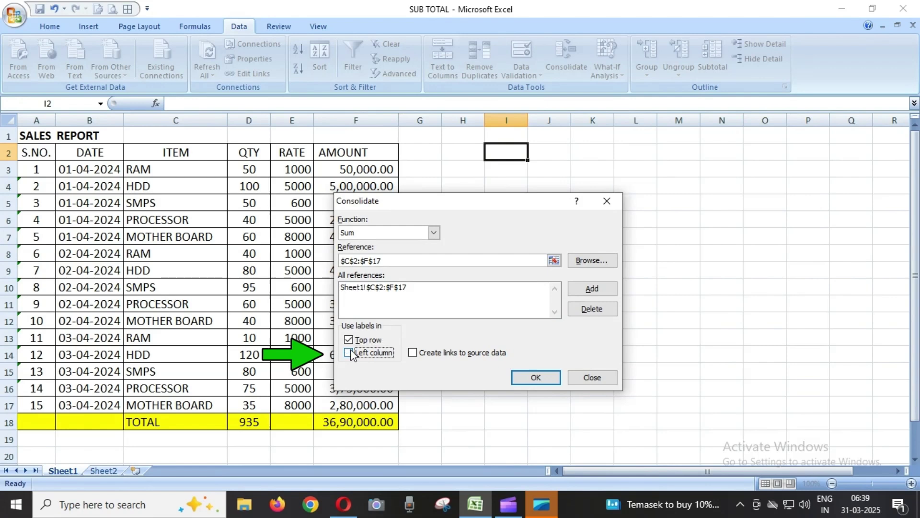
{"action": "left_click", "coordinate": [351, 350]}
{"action": "left_click", "coordinate": [349, 341]}
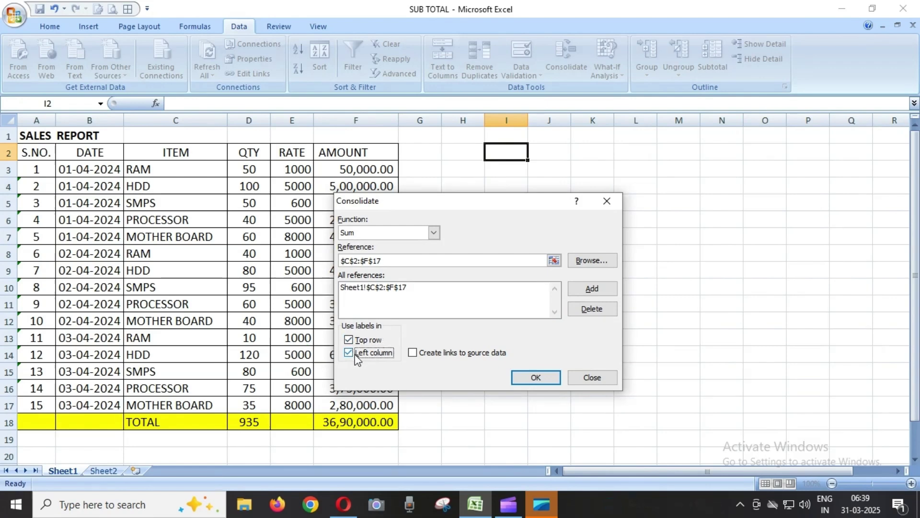
{"action": "left_click", "coordinate": [549, 381]}
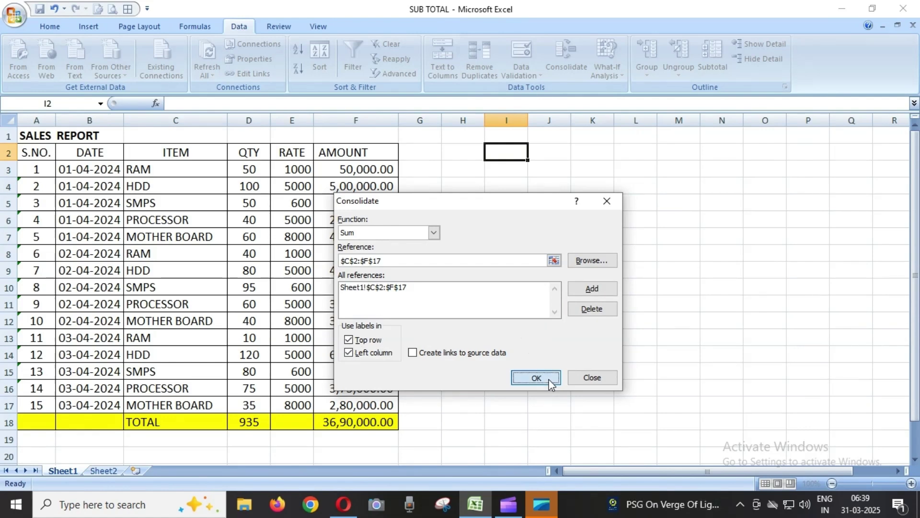
- Widen column L to fit the consolidated amounts and total L3:L7 in cell L8 with AutoSum
{"action": "left_click", "coordinate": [649, 320]}
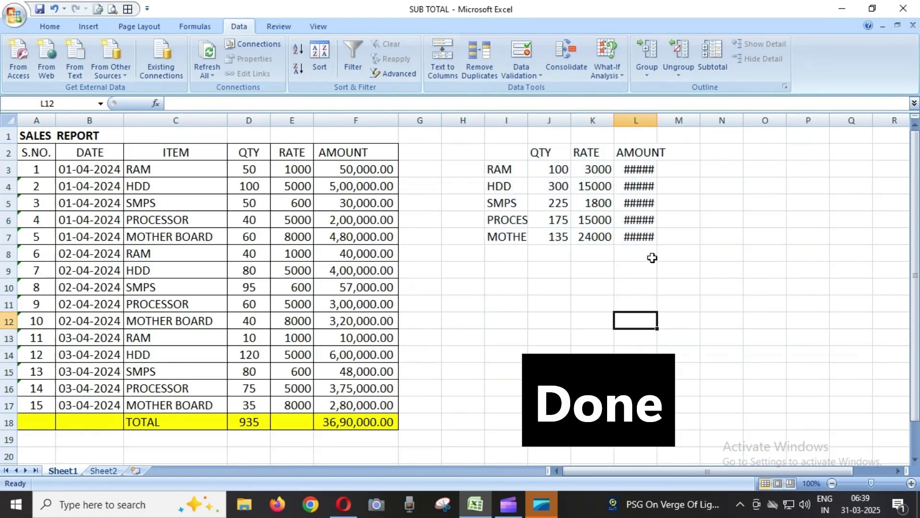
{"action": "left_click_drag", "start_coordinate": [665, 121], "coordinate": [699, 120]}
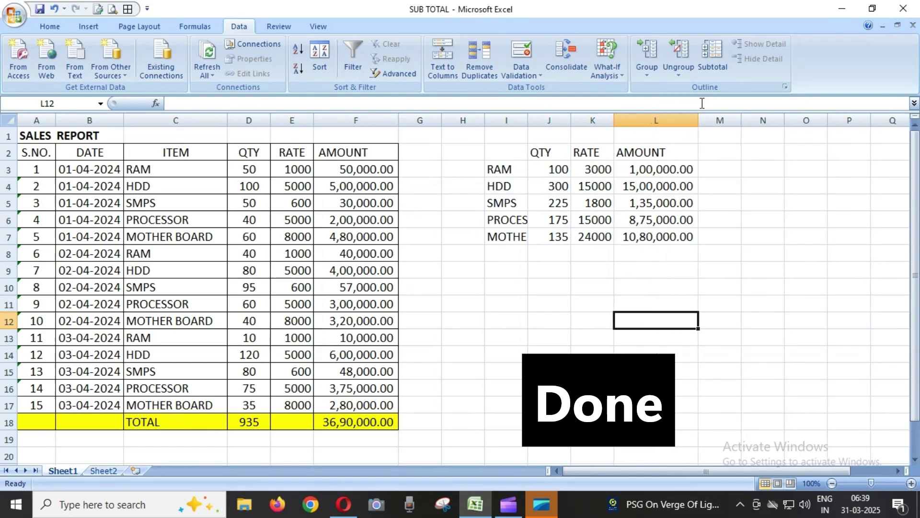
{"action": "left_click", "coordinate": [636, 259]}
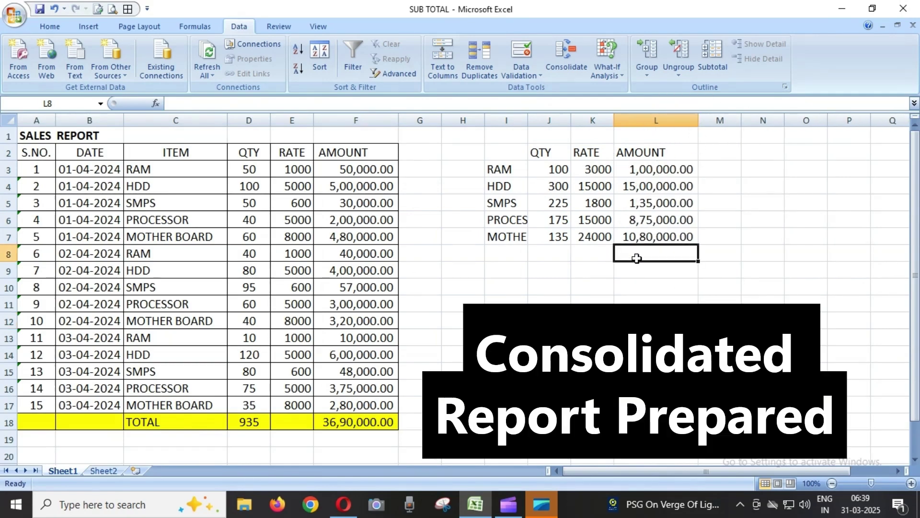
{"action": "left_click", "coordinate": [52, 27]}
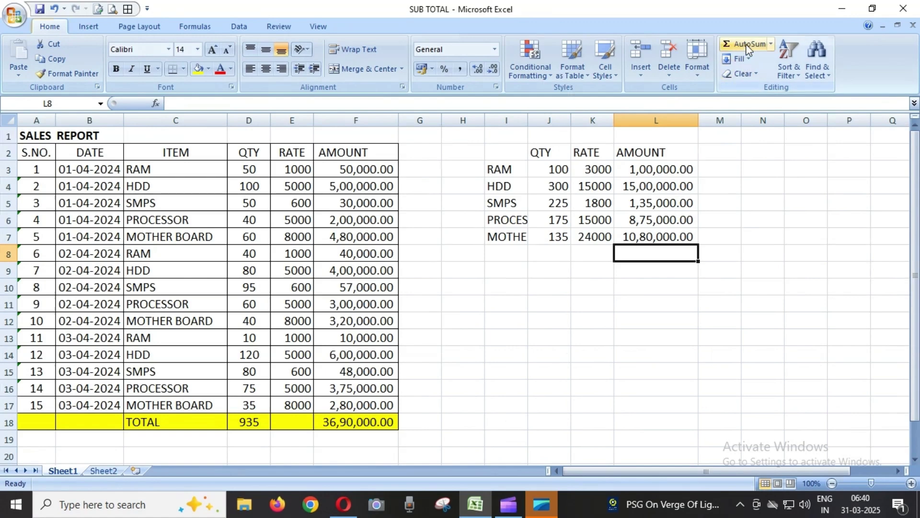
{"action": "left_click", "coordinate": [747, 47]}
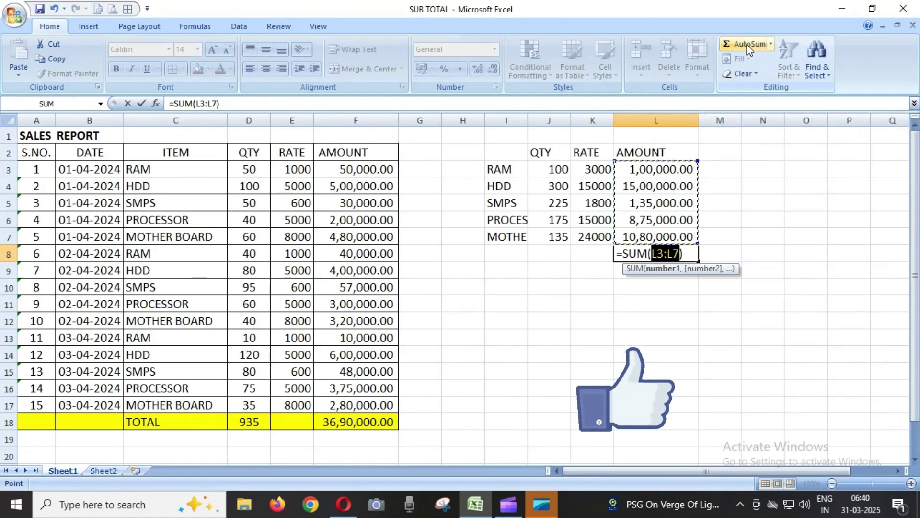
{"action": "key", "text": "Return"}
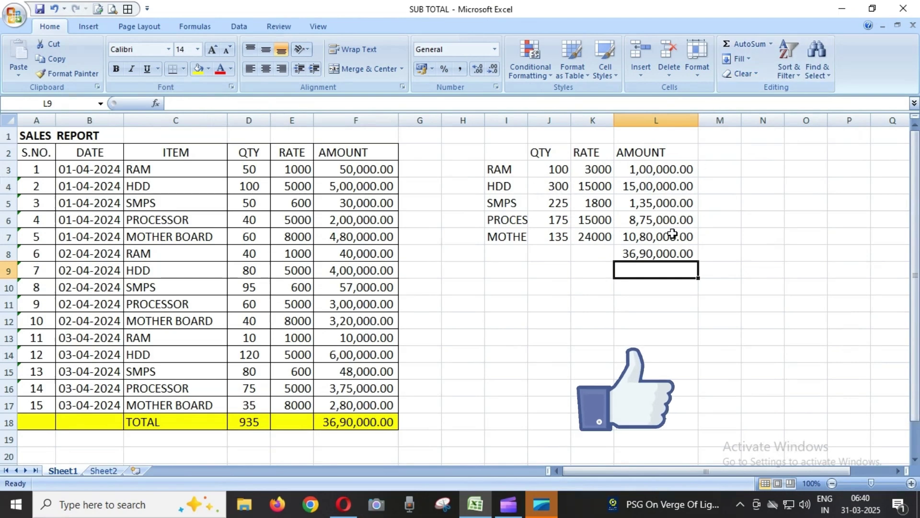
- Fill the amount total in L8 with yellow and compare it with the sales report total in F18
{"action": "left_click", "coordinate": [652, 259]}
{"action": "left_click", "coordinate": [198, 69]}
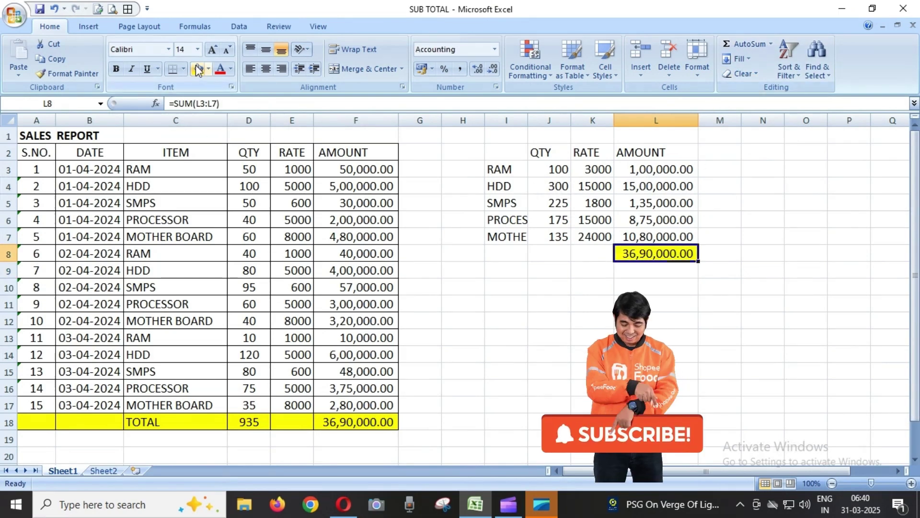
{"action": "left_click", "coordinate": [363, 421]}
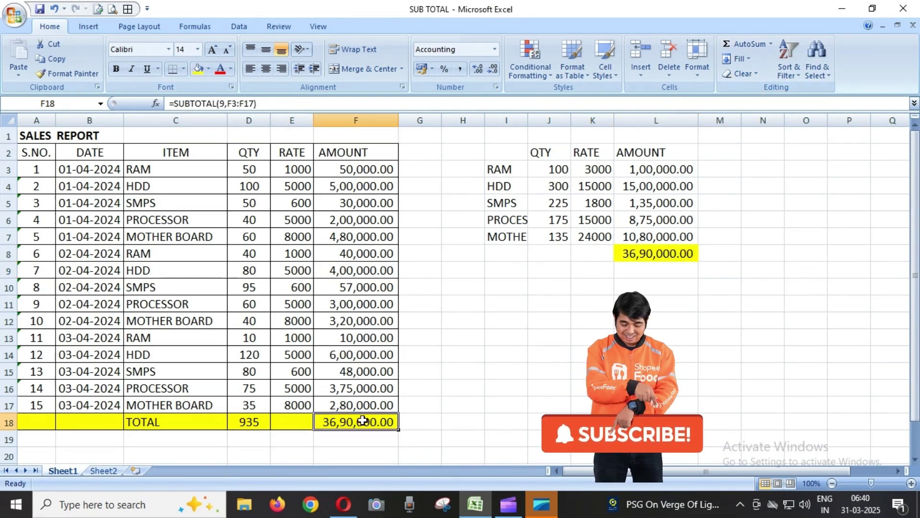
{"action": "left_click", "coordinate": [633, 257]}
- Total the consolidated quantities J3:J7 in cell J8 with AutoSum
{"action": "left_click", "coordinate": [567, 257]}
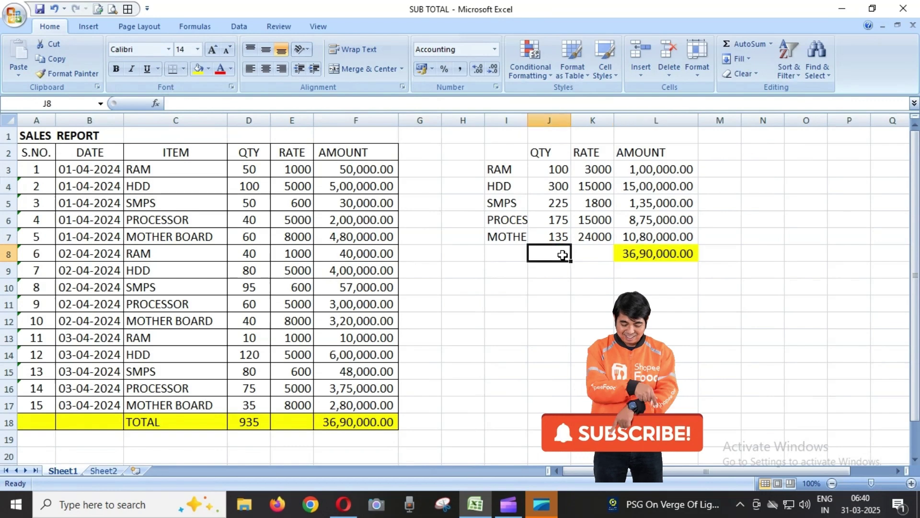
{"action": "left_click", "coordinate": [737, 47]}
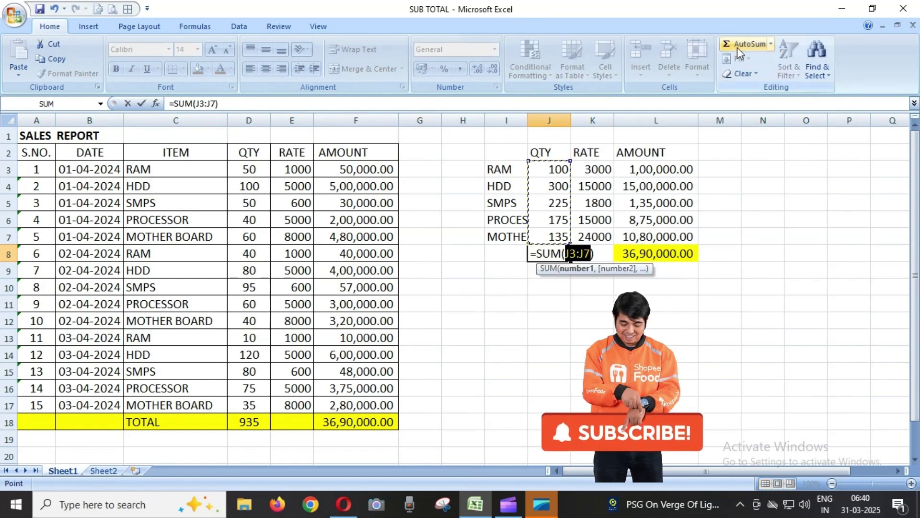
{"action": "key", "text": "Return"}
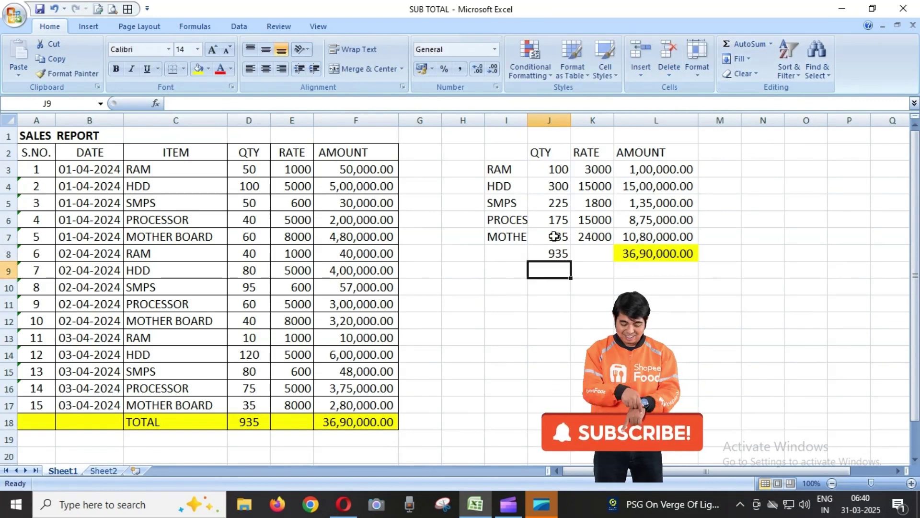
- Fill the total row J8:L8 with yellow and give it a top and bottom border
{"action": "left_click_drag", "start_coordinate": [546, 254], "coordinate": [656, 253]}
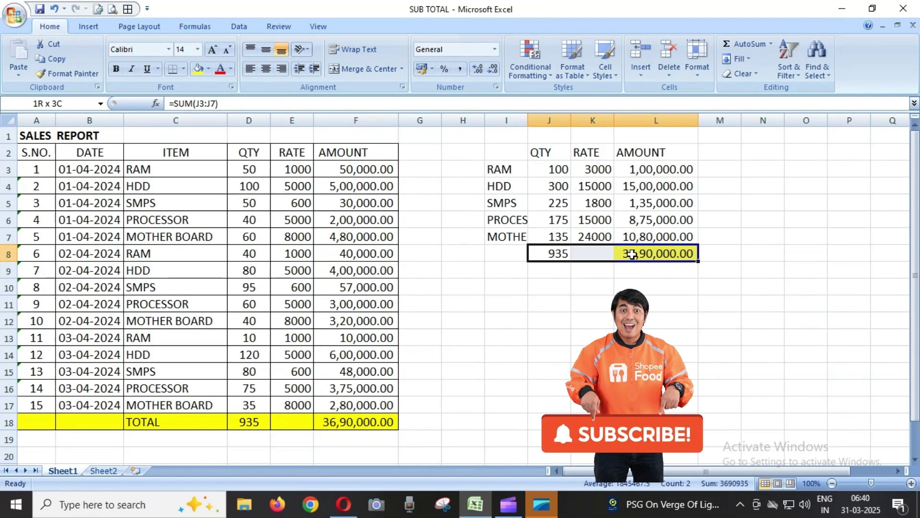
{"action": "left_click", "coordinate": [199, 69]}
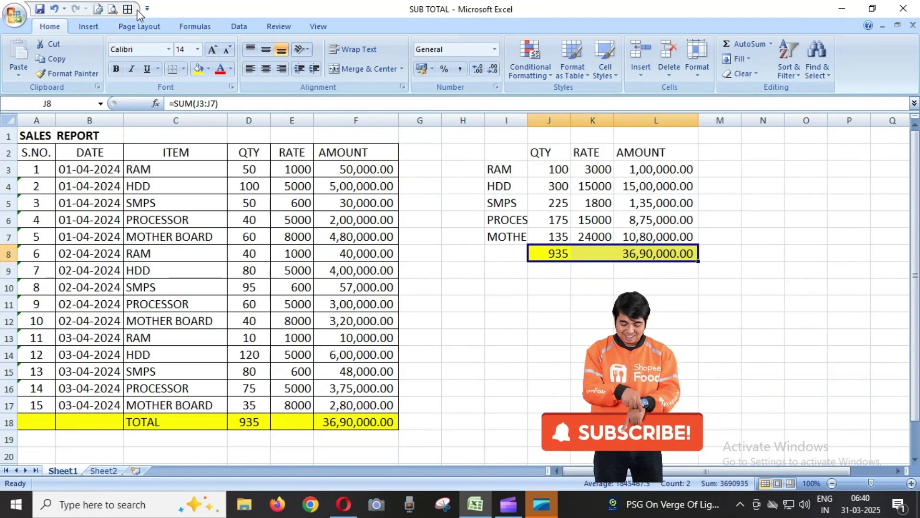
{"action": "left_click", "coordinate": [183, 71]}
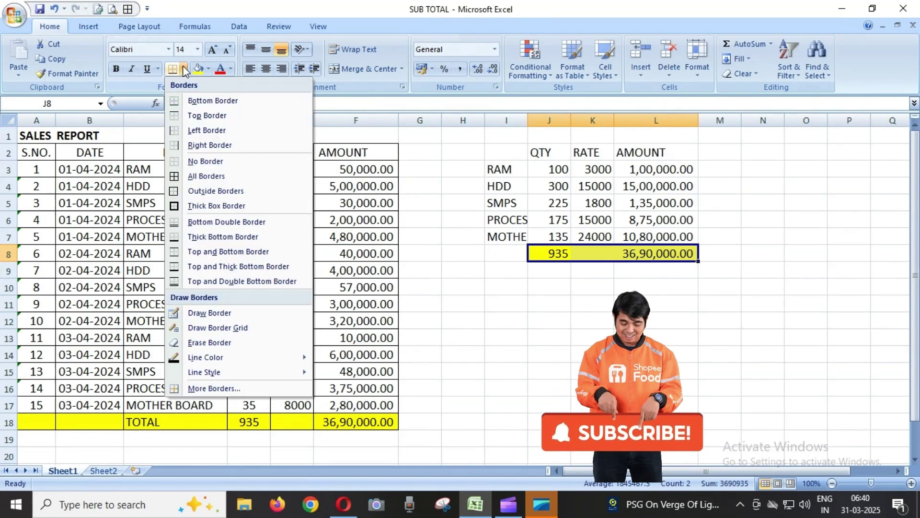
{"action": "left_click", "coordinate": [207, 252]}
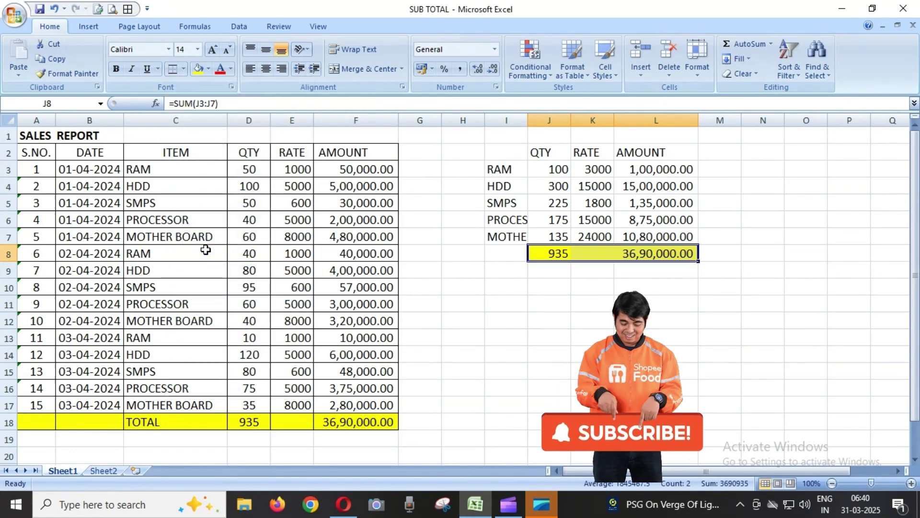
{"action": "left_click", "coordinate": [585, 267]}
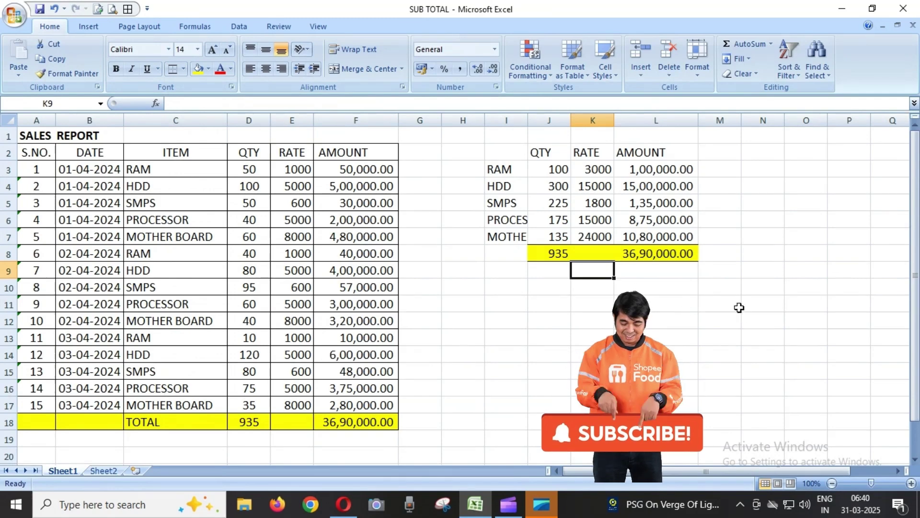
- Enter the title "ABSRACT OF SALES REPORT" in cell I1 above the consolidated table and reselect that cell
{"action": "left_click", "coordinate": [517, 135]}
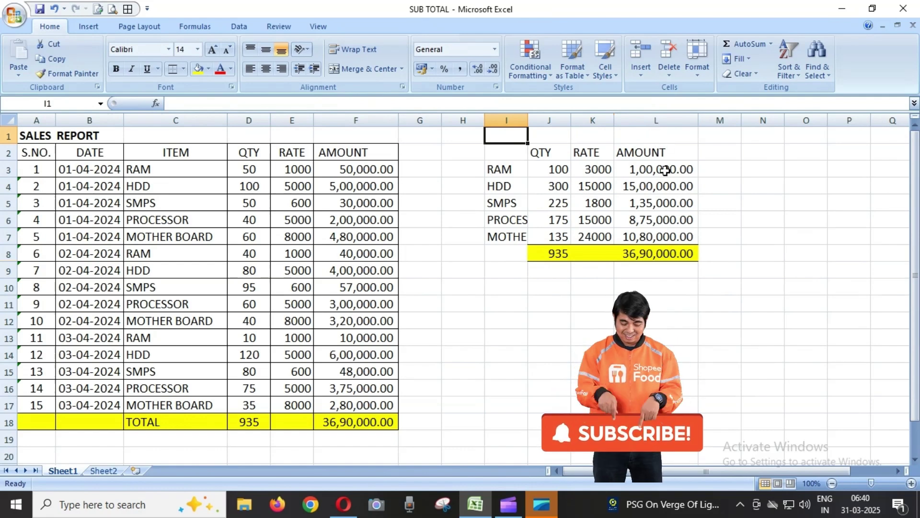
{"action": "type", "text": "A"}
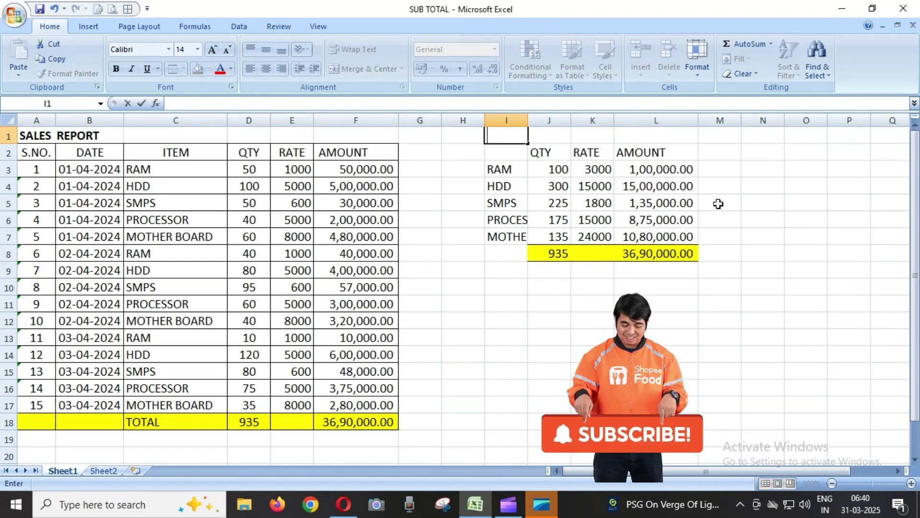
{"action": "type", "text": "BS"}
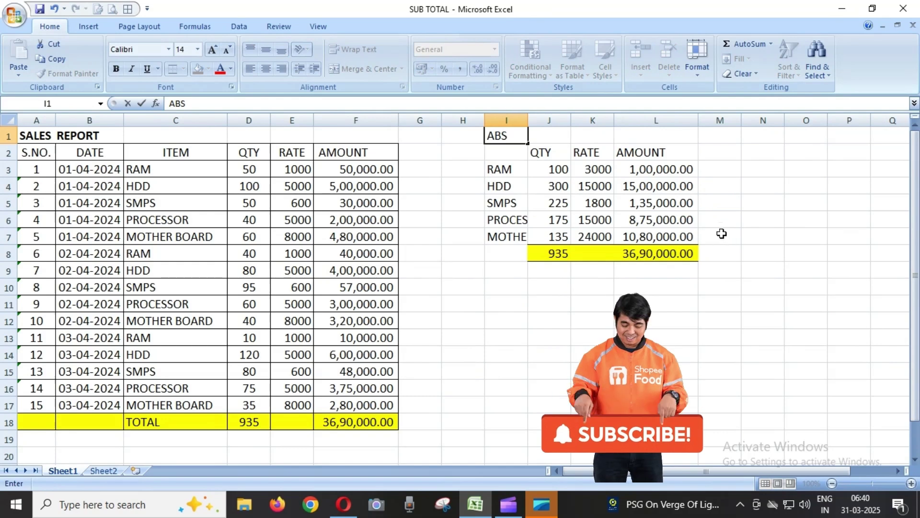
{"action": "type", "text": "RACT OF S"}
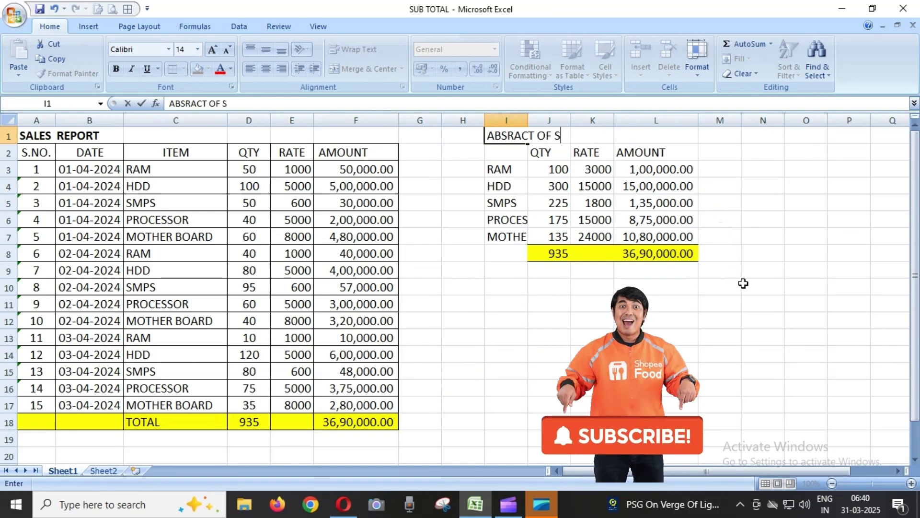
{"action": "type", "text": "ALES REPORT"}
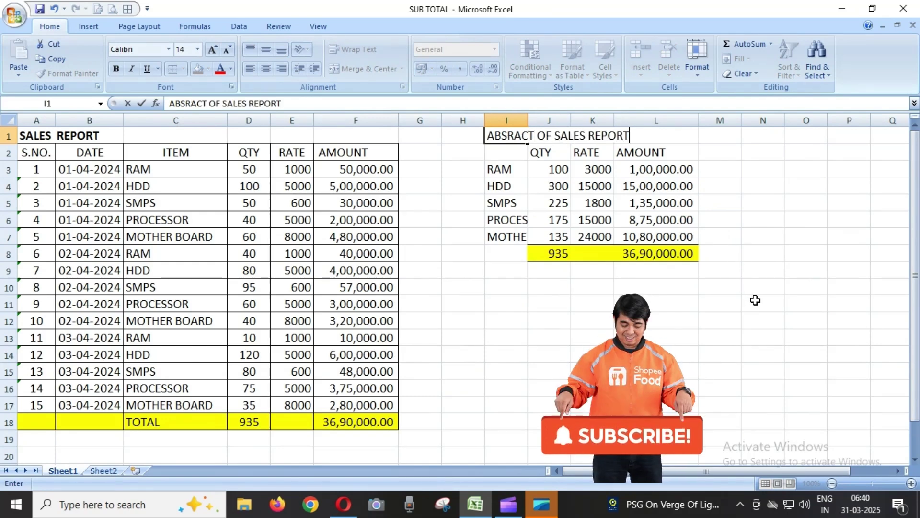
{"action": "key", "text": "Return"}
{"action": "key", "text": "Up"}
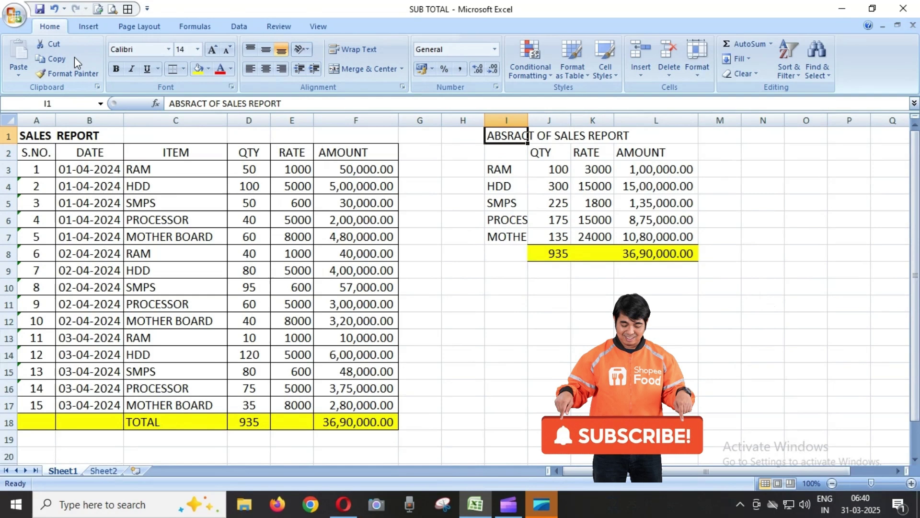
- Make the title in cell I1 bold and underlined
{"action": "left_click", "coordinate": [115, 70]}
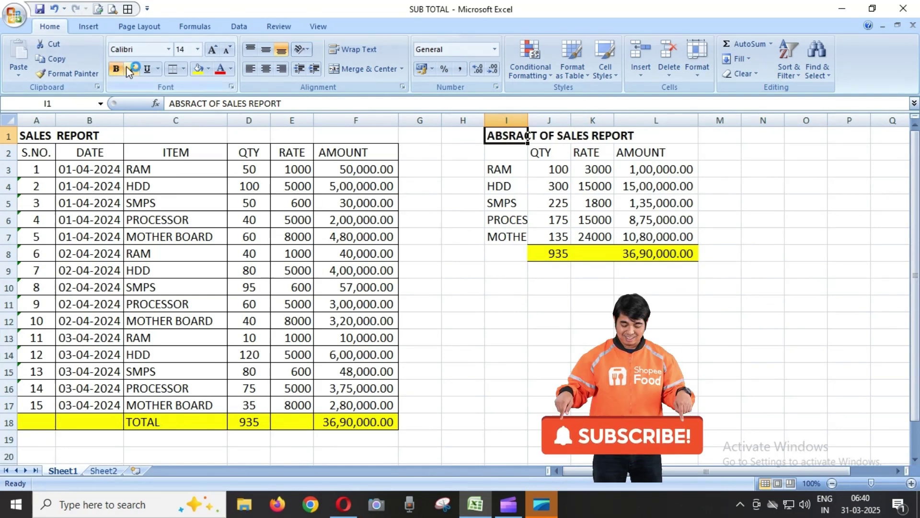
{"action": "left_click", "coordinate": [147, 69]}
{"action": "left_click", "coordinate": [462, 309]}
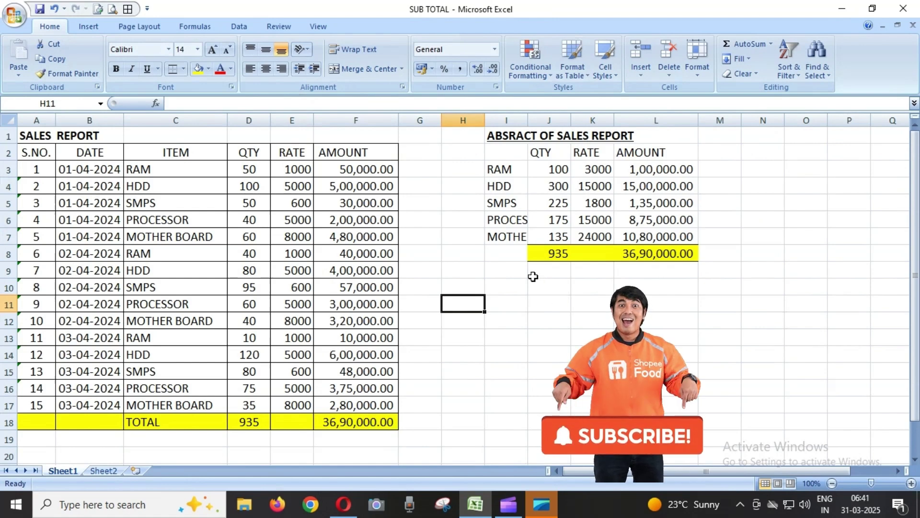
- Enter the label "TOTAL" in cell I8 of the consolidated table's total row
{"action": "left_click", "coordinate": [508, 248]}
{"action": "type", "text": "TOTAL"}
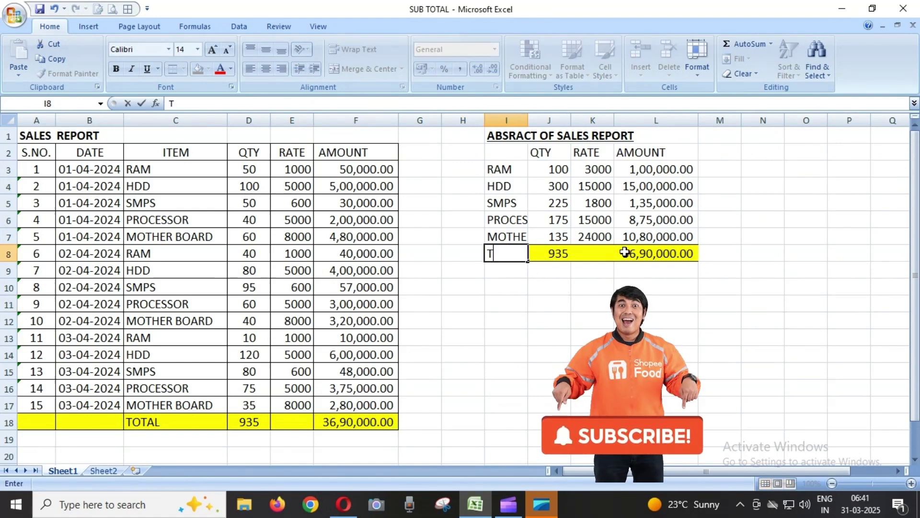
{"action": "key", "text": "Return"}
{"action": "key", "text": "Up"}
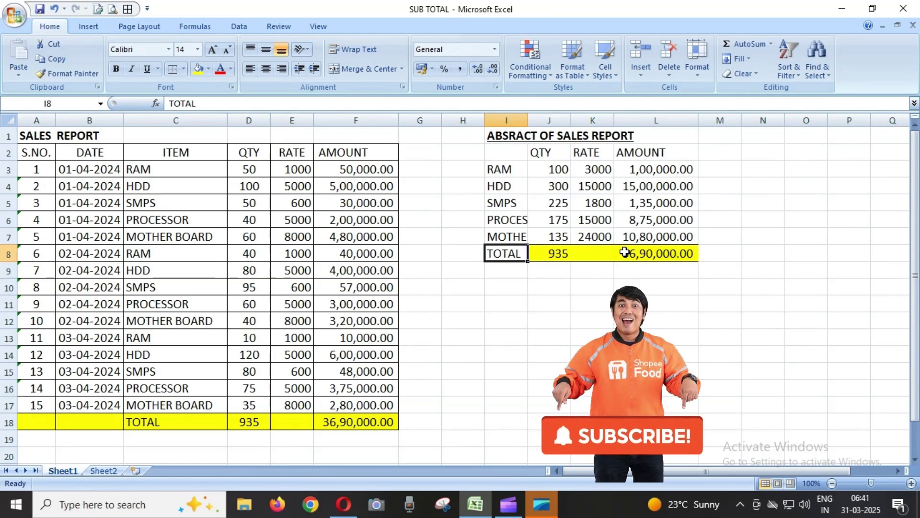
- Copy the yellow fill and border formatting from J8 to the label cell I8 with Format Painter
{"action": "left_click", "coordinate": [546, 258]}
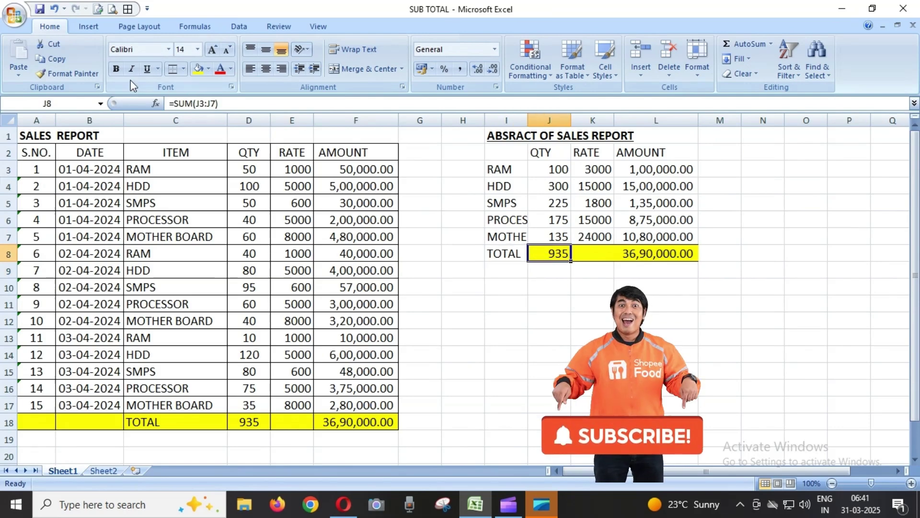
{"action": "left_click", "coordinate": [67, 74]}
{"action": "left_click", "coordinate": [512, 254]}
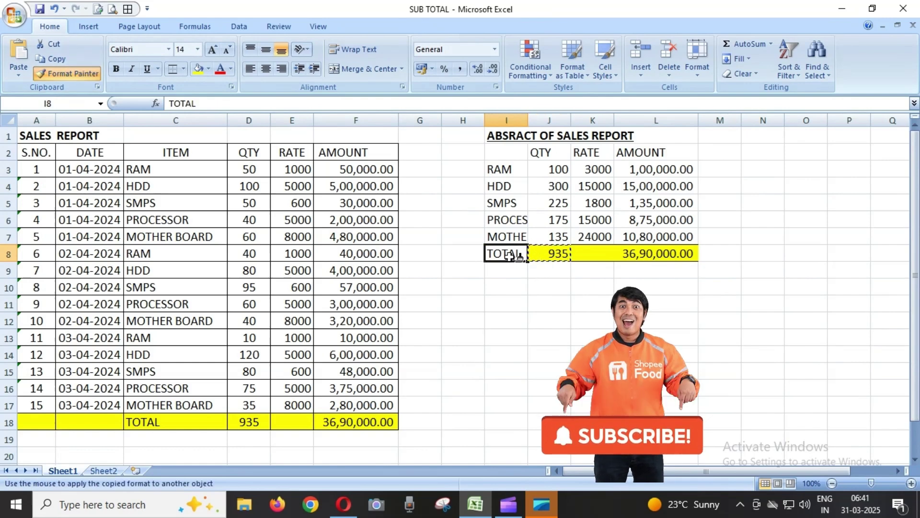
{"action": "left_click", "coordinate": [565, 355]}
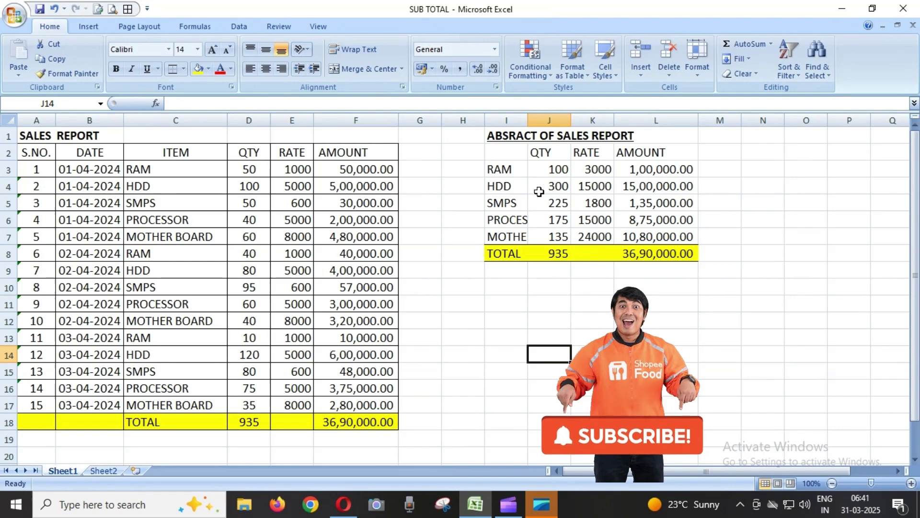
- Enter the column header "ITEM" in cell I2 above the item names
{"action": "left_click", "coordinate": [513, 160]}
{"action": "type", "text": "ITEM"}
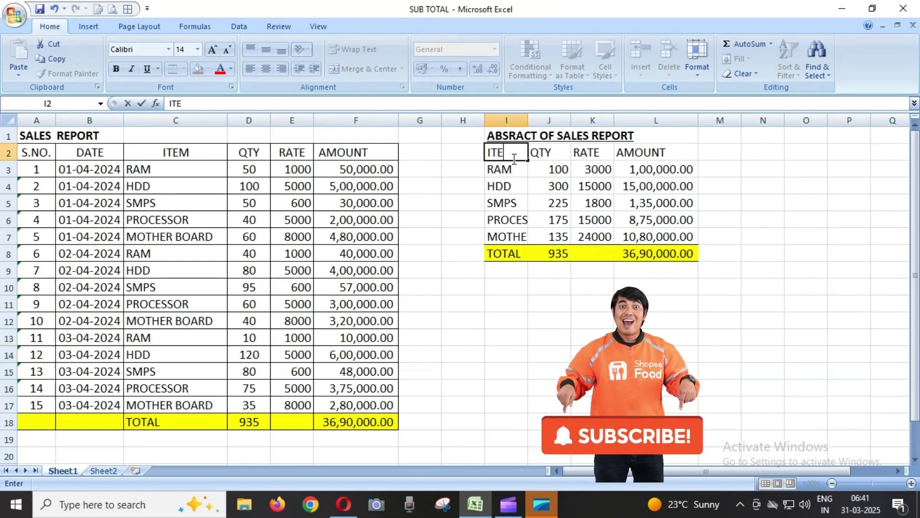
{"action": "key", "text": "Return"}
- Apply all borders to the consolidated table I2:L8 and widen column I to fit the full item names
{"action": "left_click", "coordinate": [513, 159]}
{"action": "key", "text": "shift+Right"}
{"action": "key", "text": "shift+Right"}
{"action": "key", "text": "shift+Right"}
{"action": "key", "text": "shift+Right"}
{"action": "key", "text": "shift+Left"}
{"action": "key", "text": "shift+Down"}
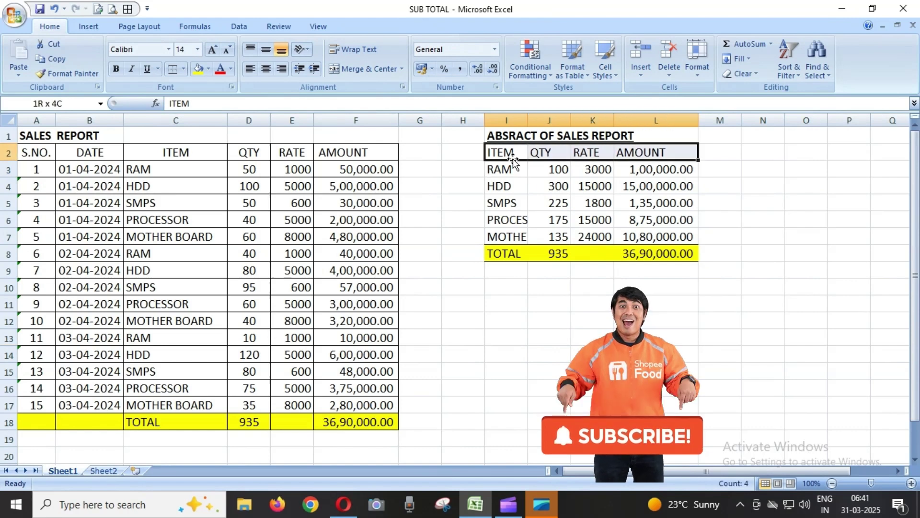
{"action": "key", "text": "shift+Down"}
{"action": "key", "text": "shift+Down"}
{"action": "key", "text": "shift+Down"}
{"action": "key", "text": "shift+Down"}
{"action": "key", "text": "shift+Down"}
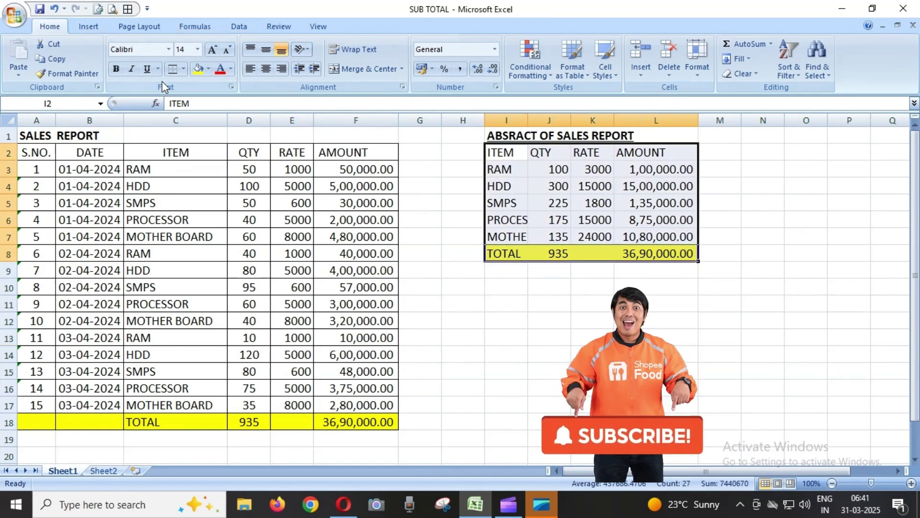
{"action": "left_click", "coordinate": [131, 10]}
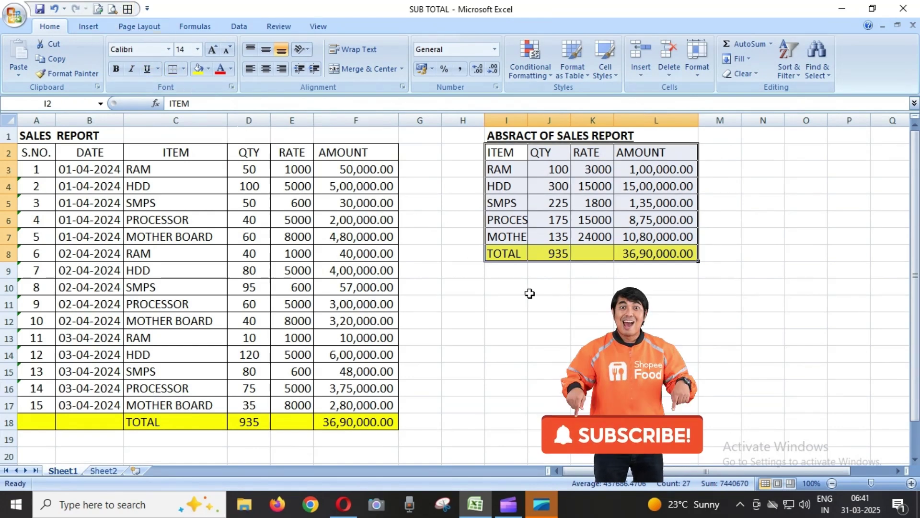
{"action": "left_click", "coordinate": [547, 301]}
{"action": "left_click_drag", "start_coordinate": [527, 122], "coordinate": [579, 113]}
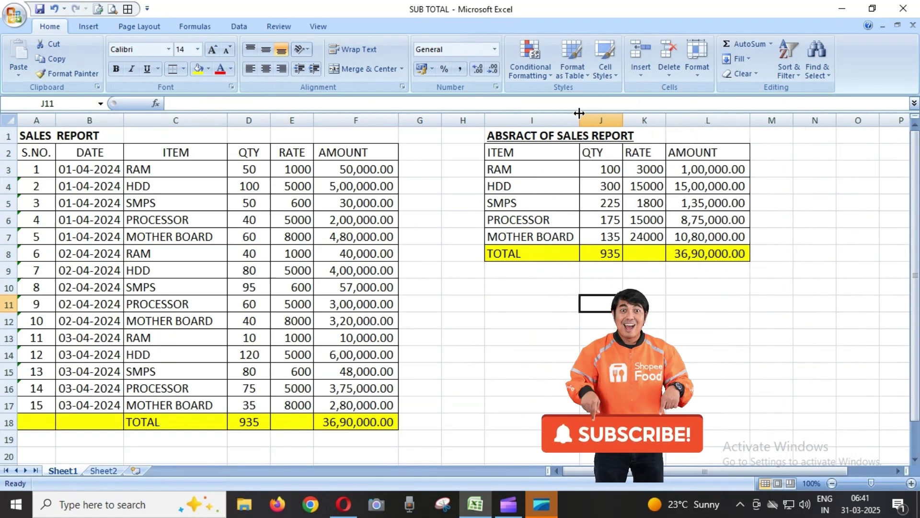
- Center the header row I2:L2 of the consolidated table and make it bold
{"action": "left_click_drag", "start_coordinate": [560, 151], "coordinate": [683, 150]}
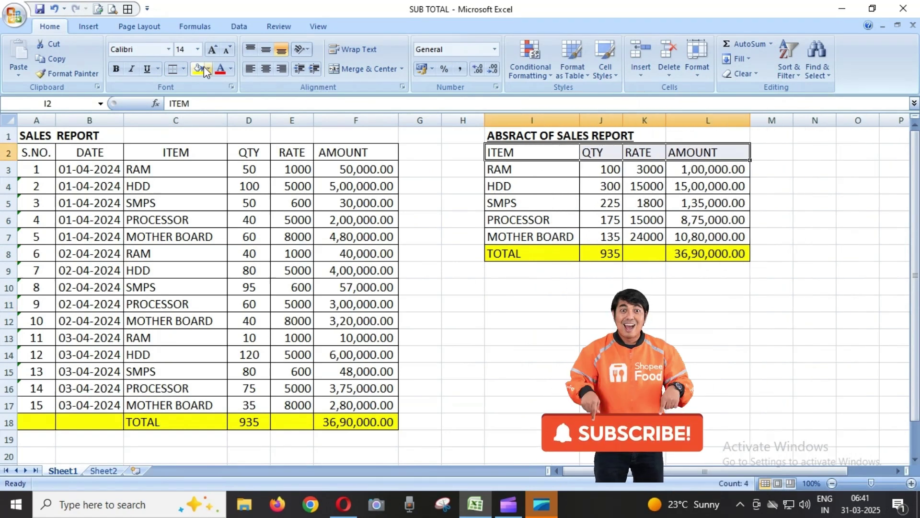
{"action": "left_click", "coordinate": [267, 69]}
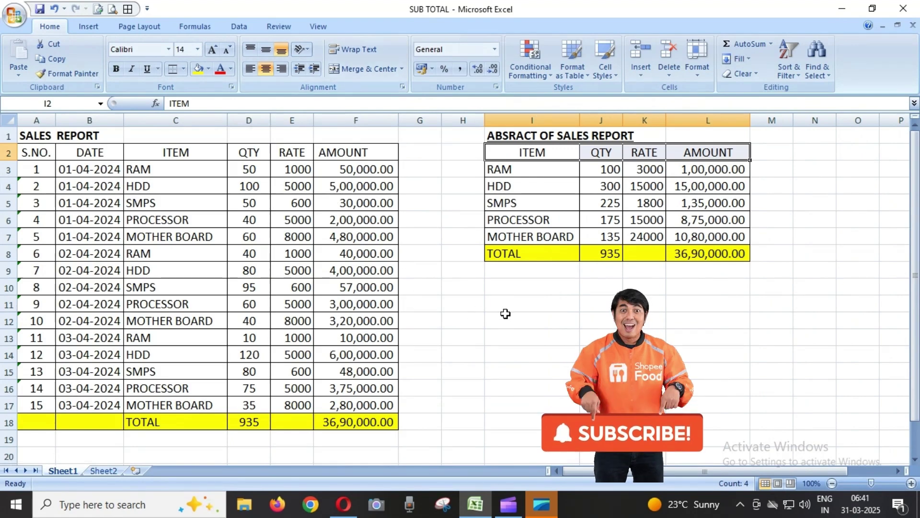
{"action": "left_click", "coordinate": [116, 68]}
{"action": "left_click", "coordinate": [499, 304]}
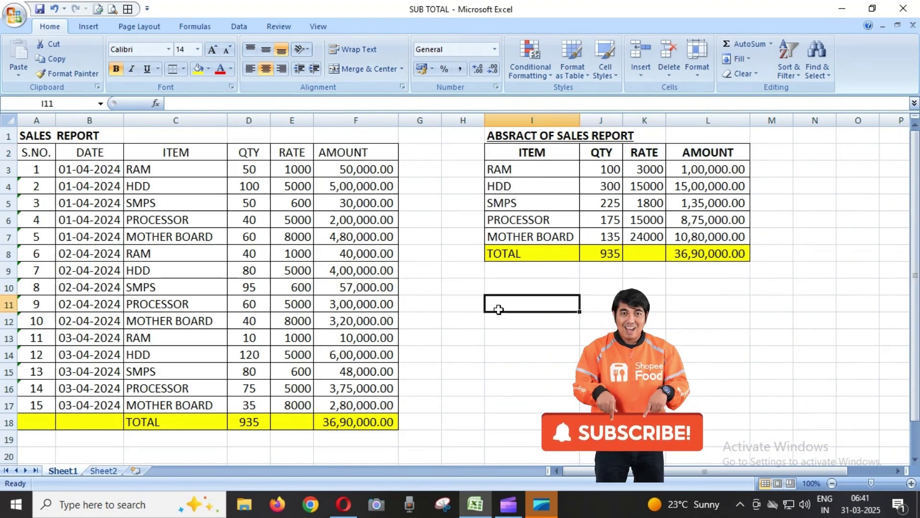